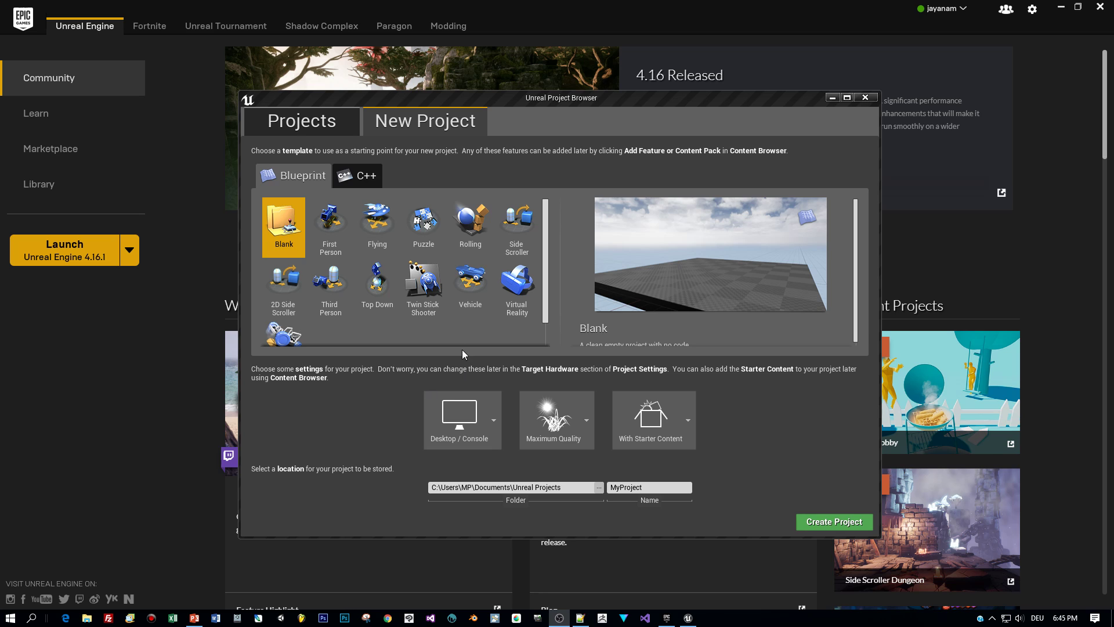
# - Create a Blueprint project named FPSCamDemo from the Third Person template
pyautogui.click(335, 220)
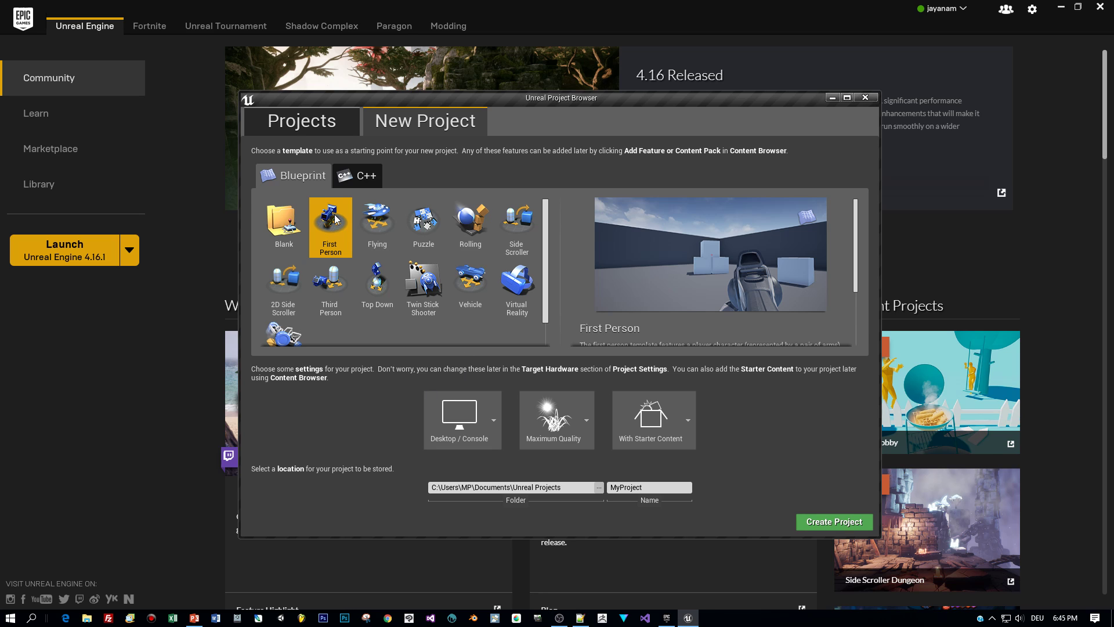
pyautogui.click(334, 297)
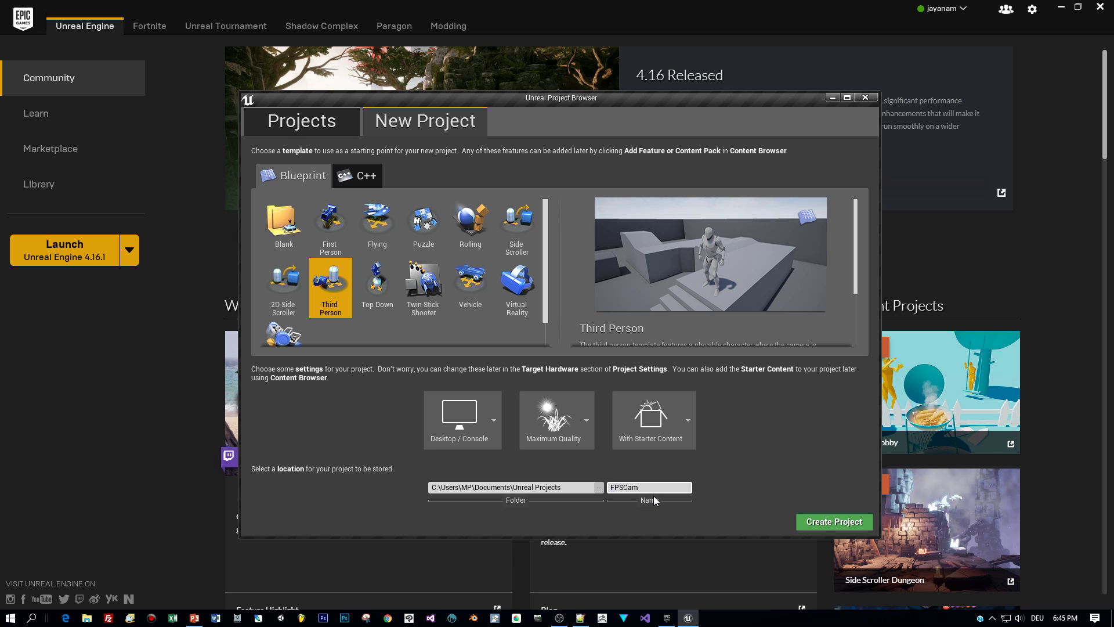
pyautogui.click(808, 517)
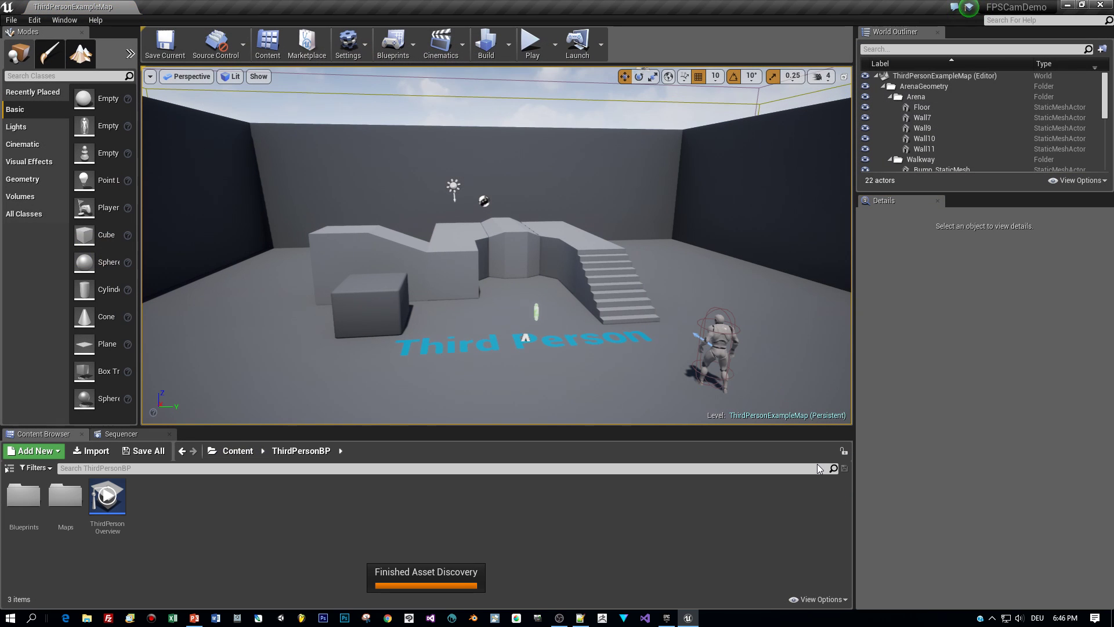
# - Open the level's ThirdPersonCharacter blueprint in the Blueprint Editor and show the character in its 3D viewport
pyautogui.click(720, 351)
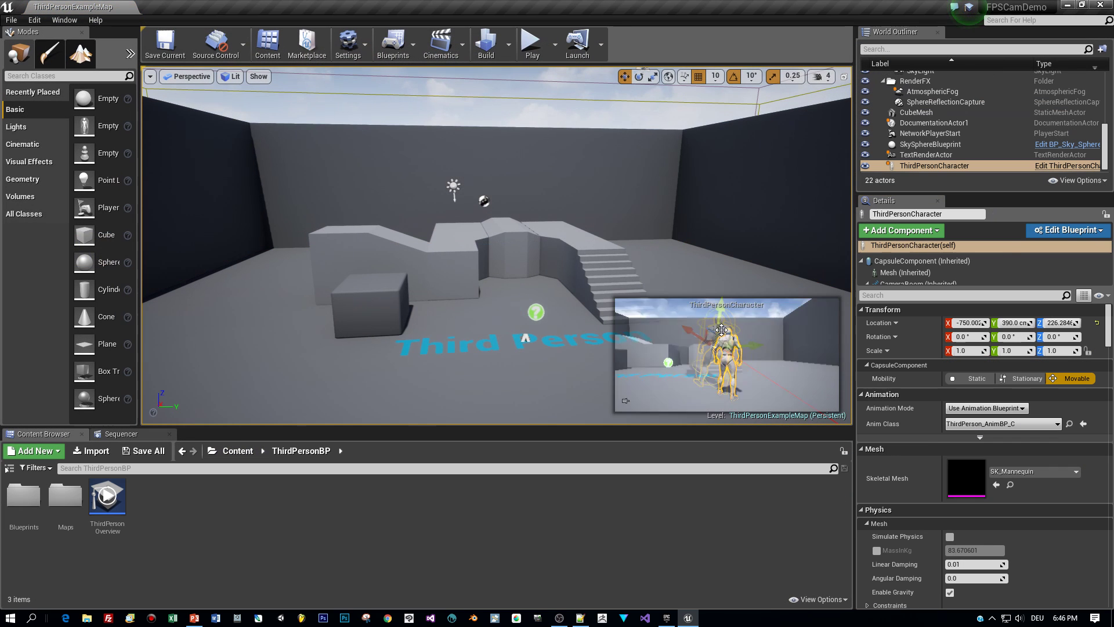
pyautogui.press('f')
pyautogui.keyDown('alt'); pyautogui.moveTo(674, 237); pyautogui.dragTo(687, 246); pyautogui.keyUp('alt')
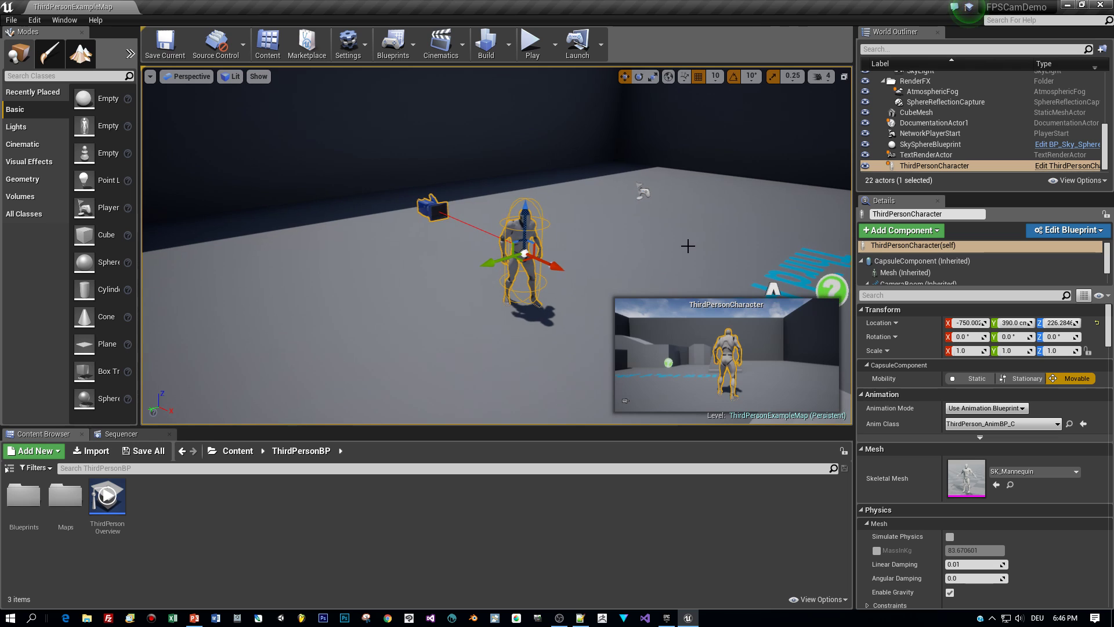
pyautogui.click(1062, 230)
pyautogui.click(1032, 252)
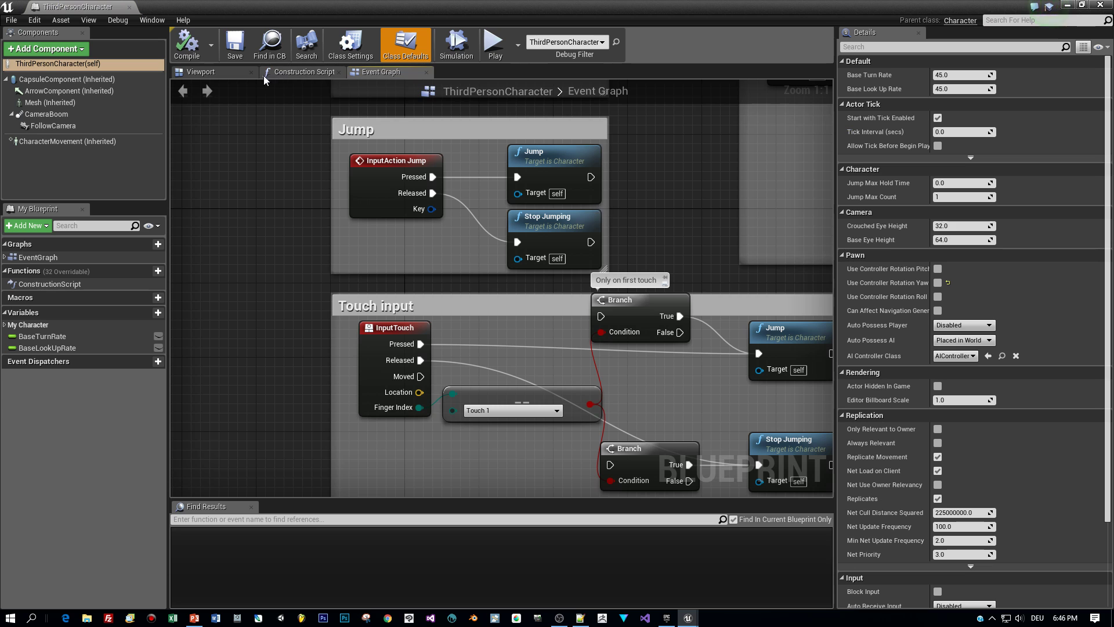
pyautogui.click(221, 77)
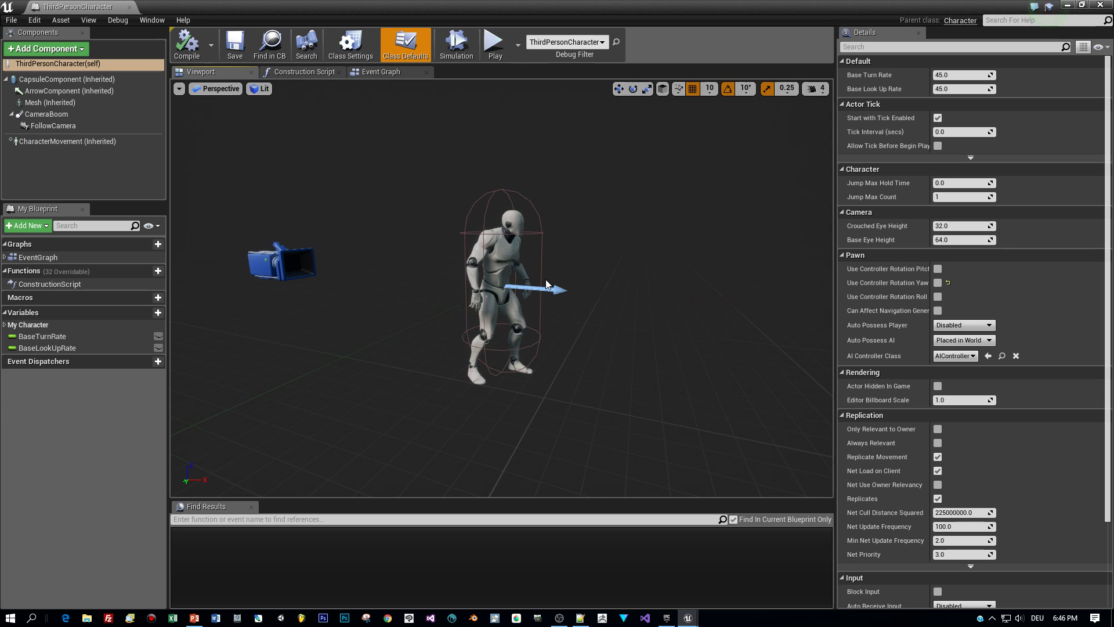
# - Reparent the FollowCamera component from CameraBoom to the character's Mesh component
pyautogui.click(280, 255)
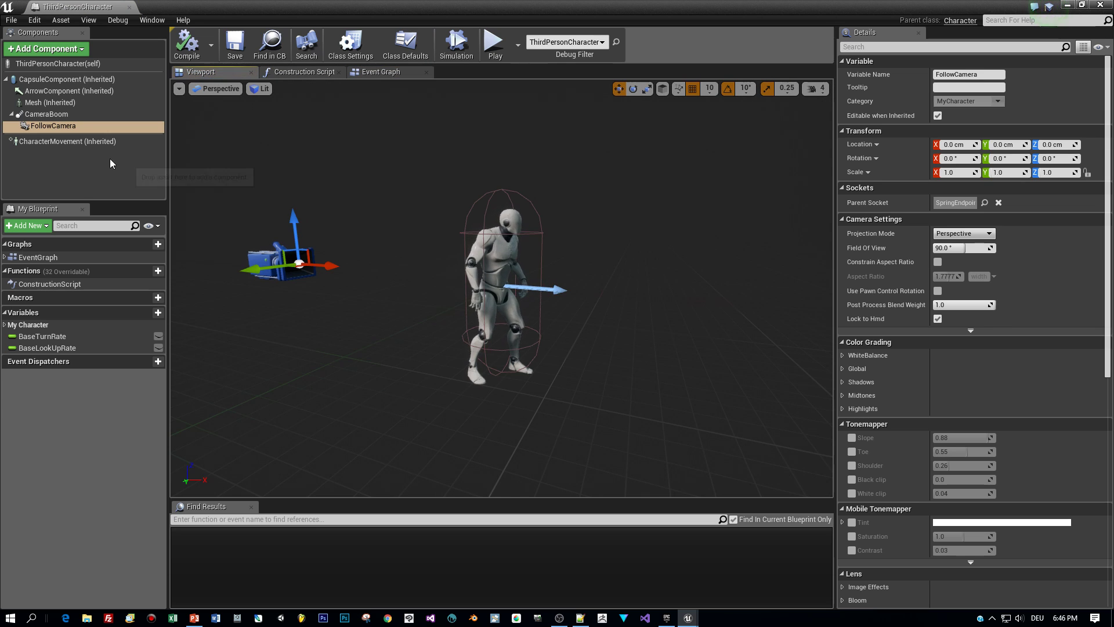
pyautogui.click(45, 115)
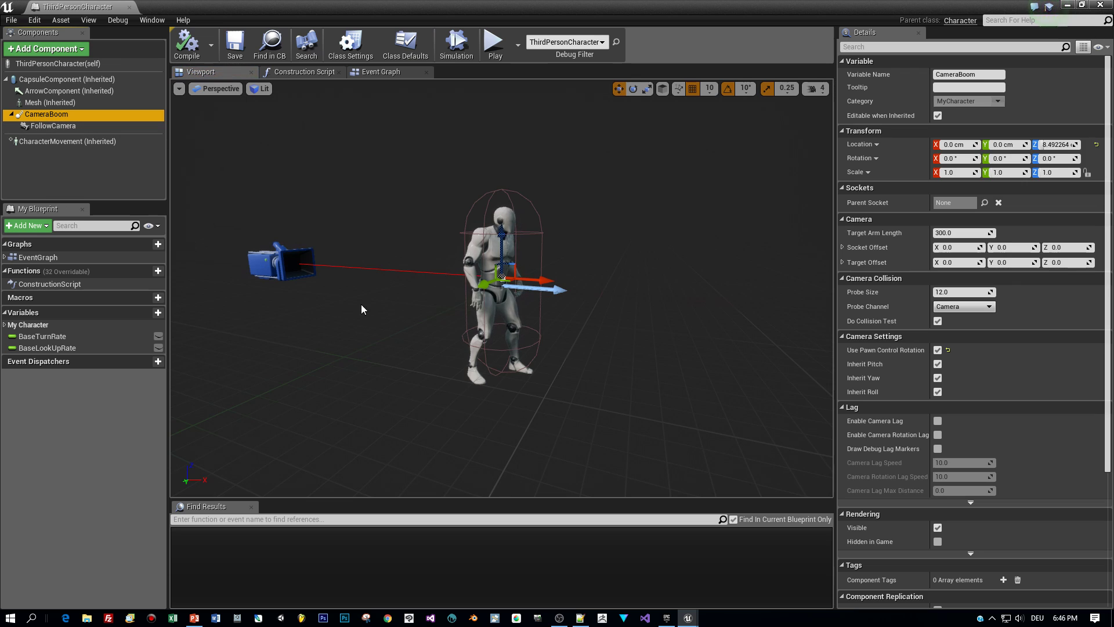
pyautogui.scroll(-3, 364, 304)
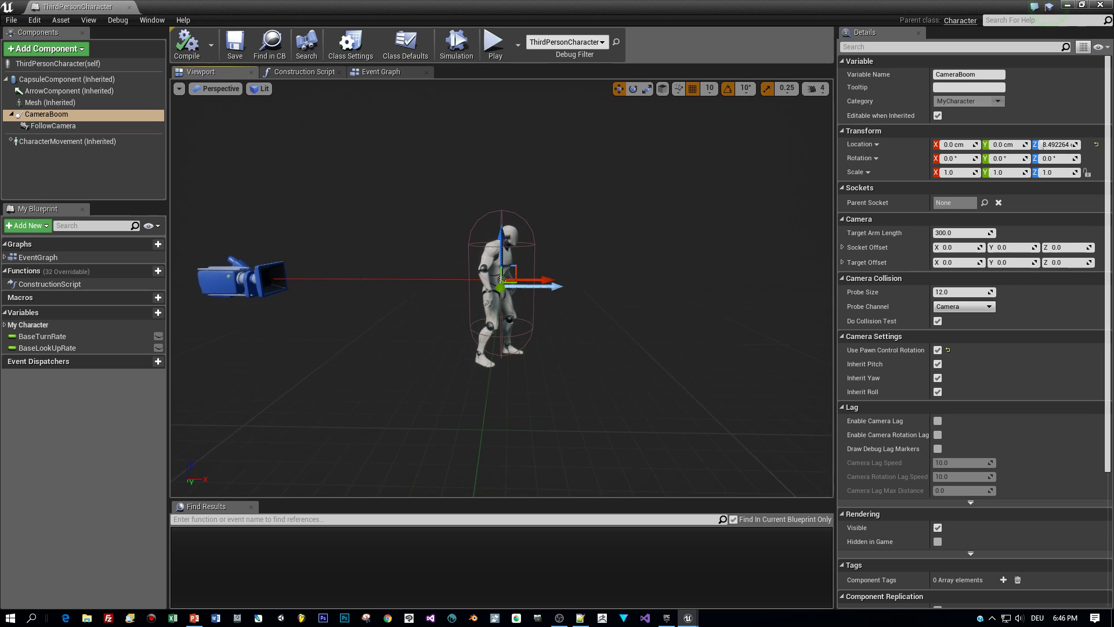
pyautogui.moveTo(368, 311); pyautogui.dragTo(319, 285, button='middle')
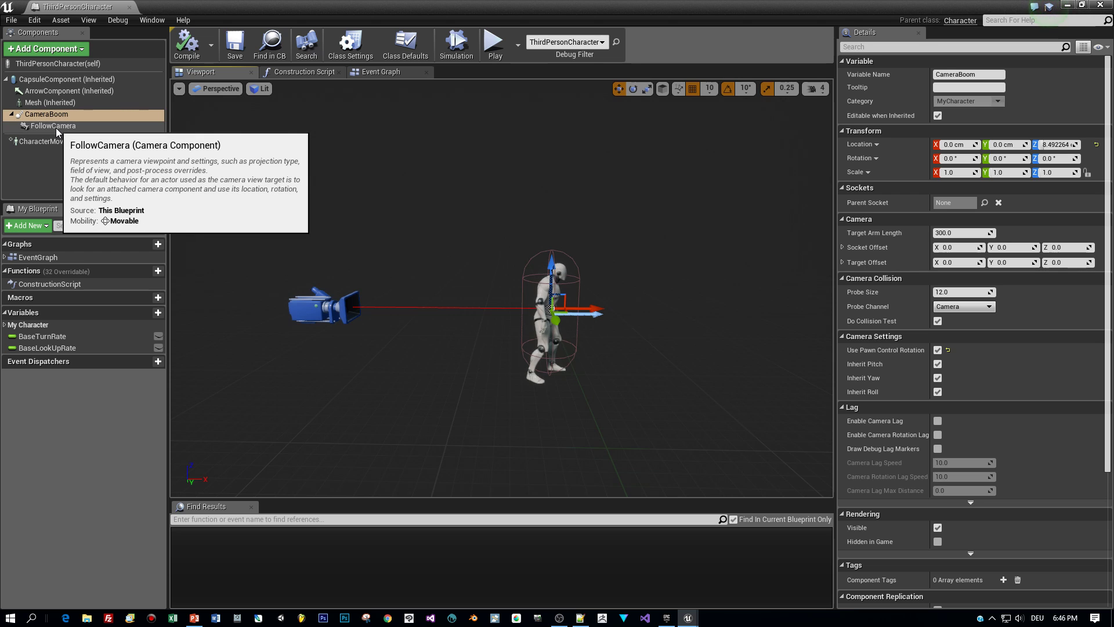
pyautogui.moveTo(55, 127); pyautogui.dragTo(54, 100)
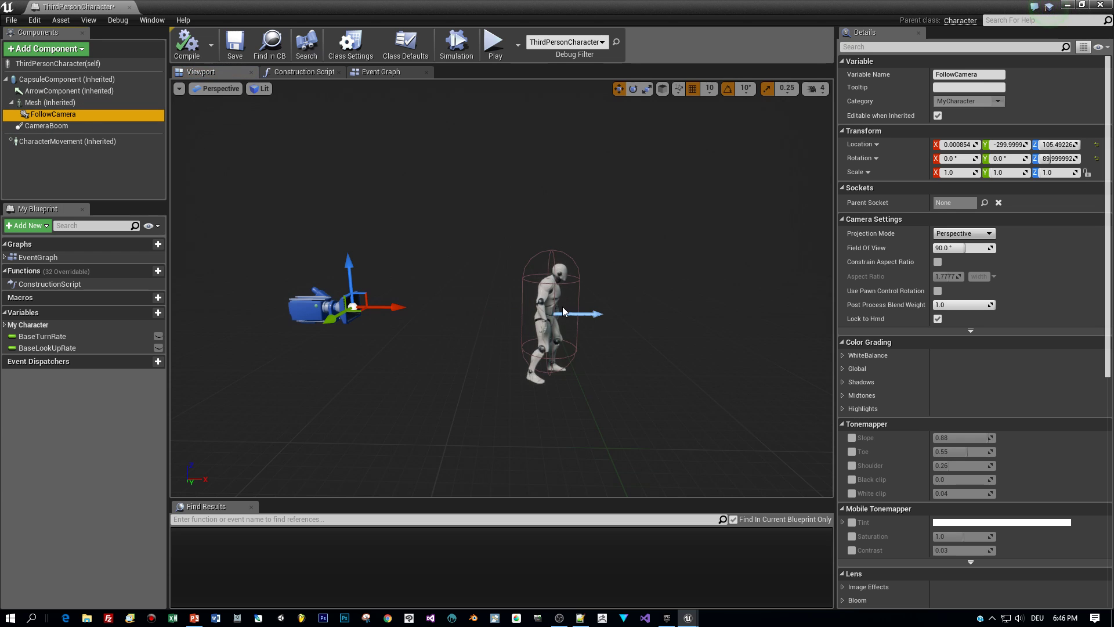
# - Move FollowCamera to the front of the character's head, at about Y 30 cm and Z 155 cm
pyautogui.moveTo(400, 307); pyautogui.dragTo(612, 296)
pyautogui.moveTo(569, 265); pyautogui.dragTo(567, 236)
pyautogui.keyDown('alt'); pyautogui.moveTo(687, 244); pyautogui.dragTo(768, 291); pyautogui.keyUp('alt')
pyautogui.scroll(8, 611, 297)
pyautogui.scroll(-10, 612, 297)
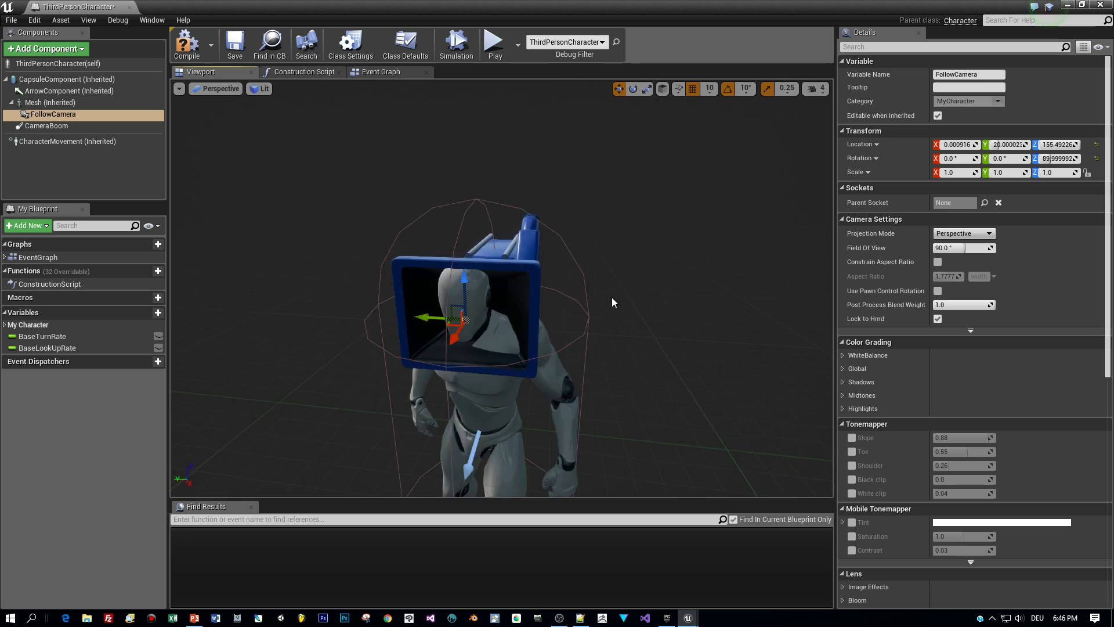
pyautogui.keyDown('alt'); pyautogui.moveTo(608, 293); pyautogui.dragTo(662, 329); pyautogui.keyUp('alt')
pyautogui.scroll(2, 602, 301)
pyautogui.scroll(3, 603, 301)
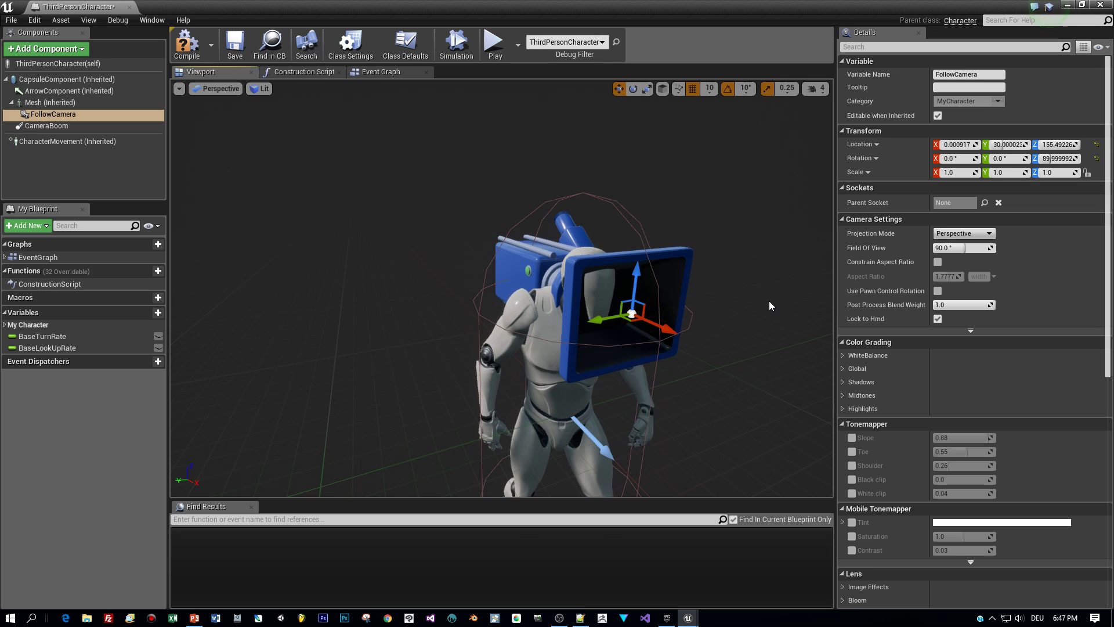
# - Attach FollowCamera to the mesh's head bone by setting its parent socket to head
pyautogui.click(984, 202)
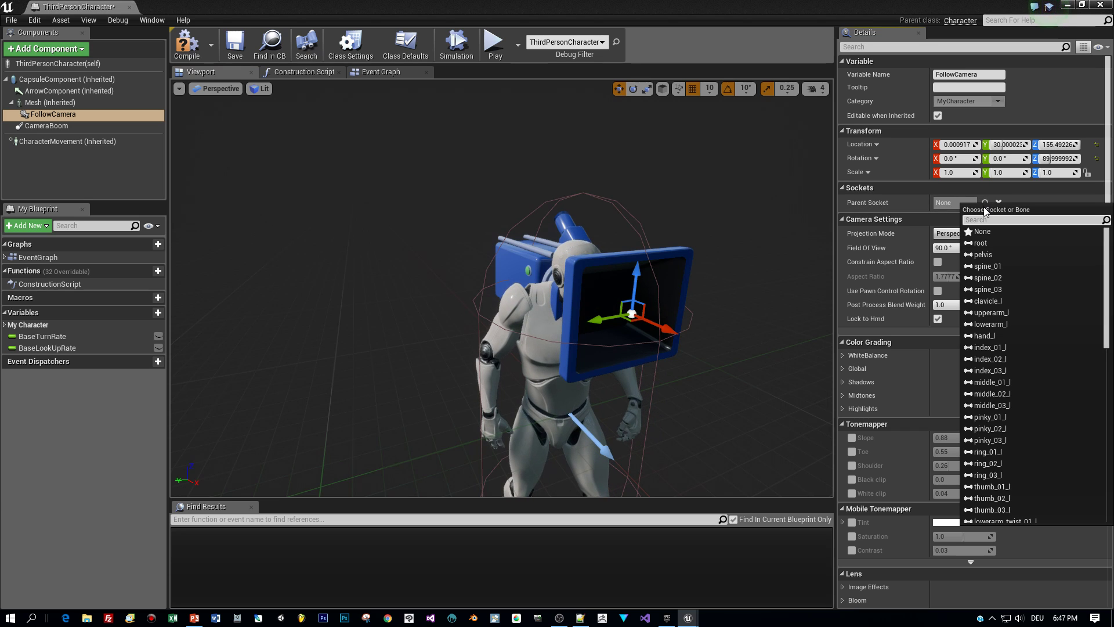
pyautogui.write('head')
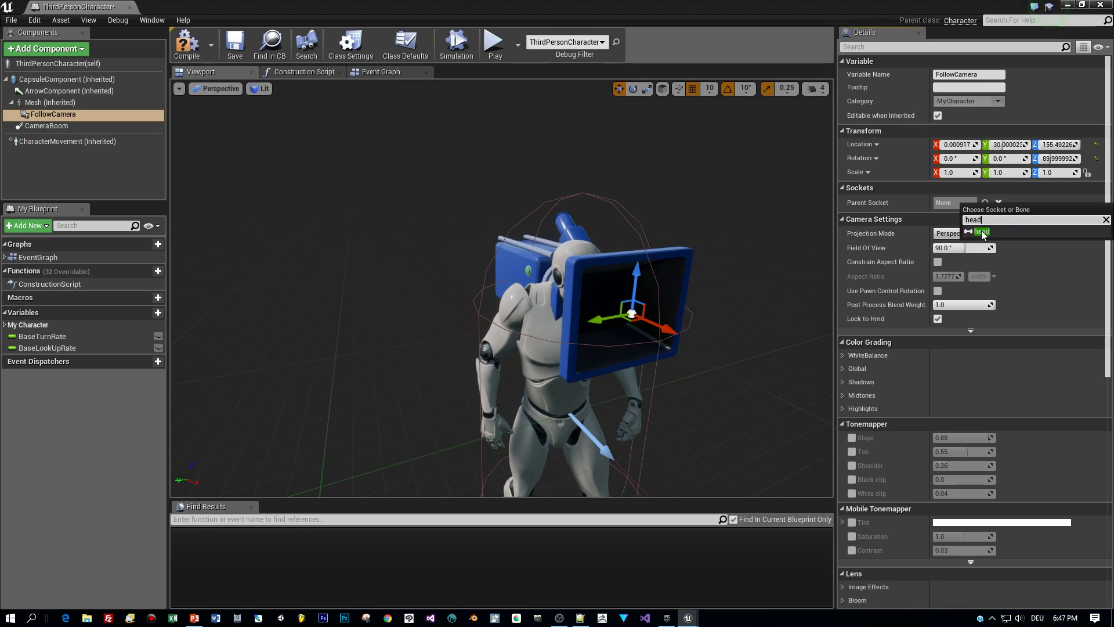
pyautogui.click(983, 232)
pyautogui.scroll(-5, 324, 328)
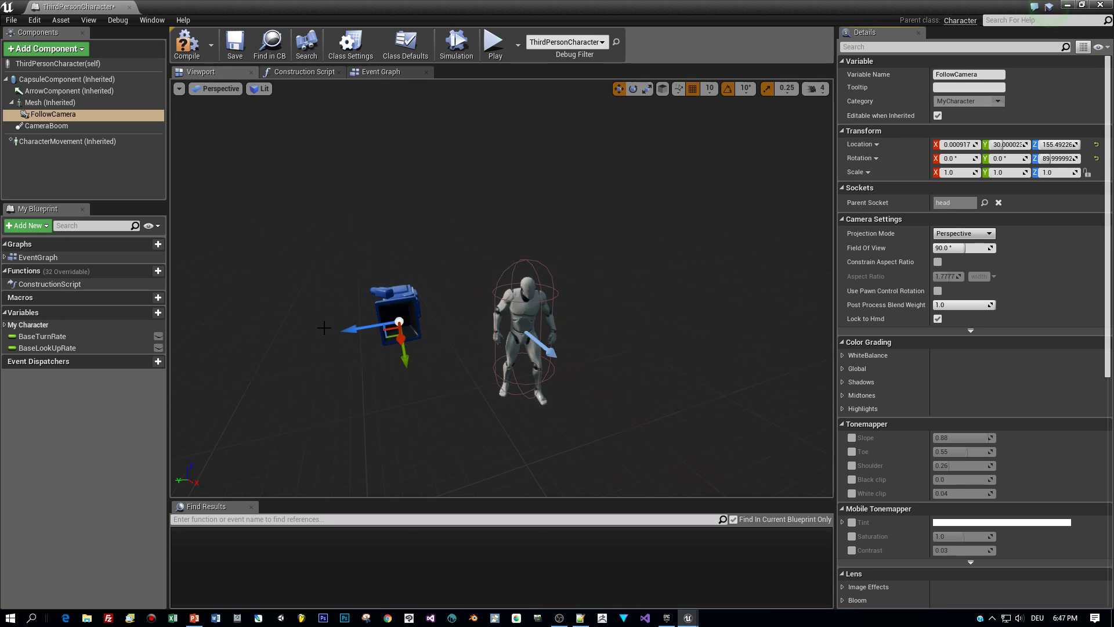
# - Rotate FollowCamera to about -90° on X so it stands upright and faces the character's forward direction
pyautogui.scroll(3, 324, 327)
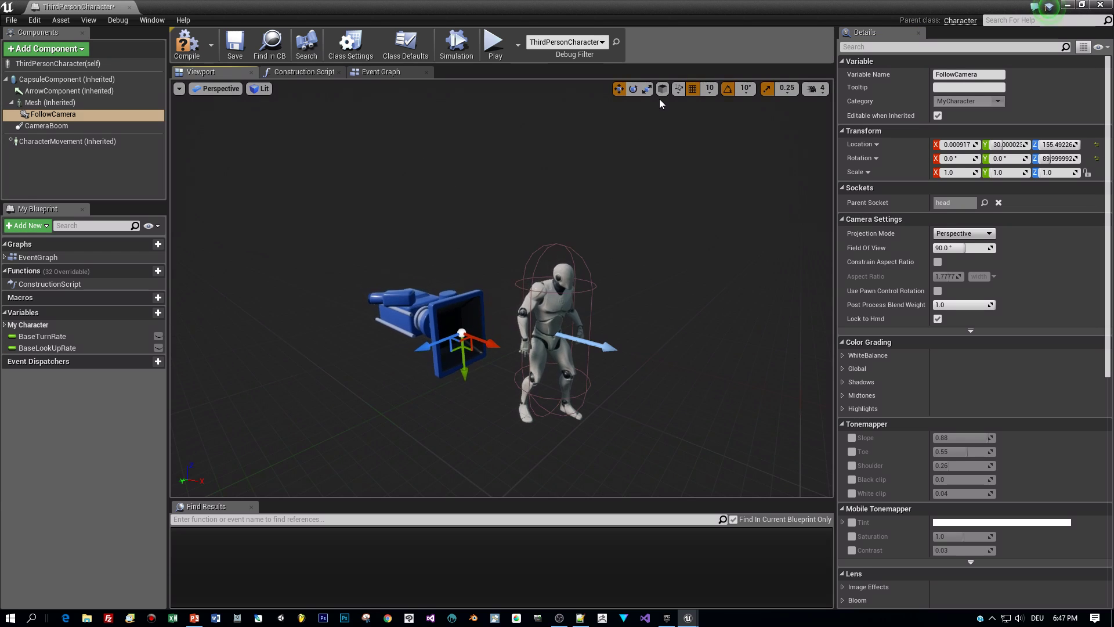
pyautogui.click(632, 89)
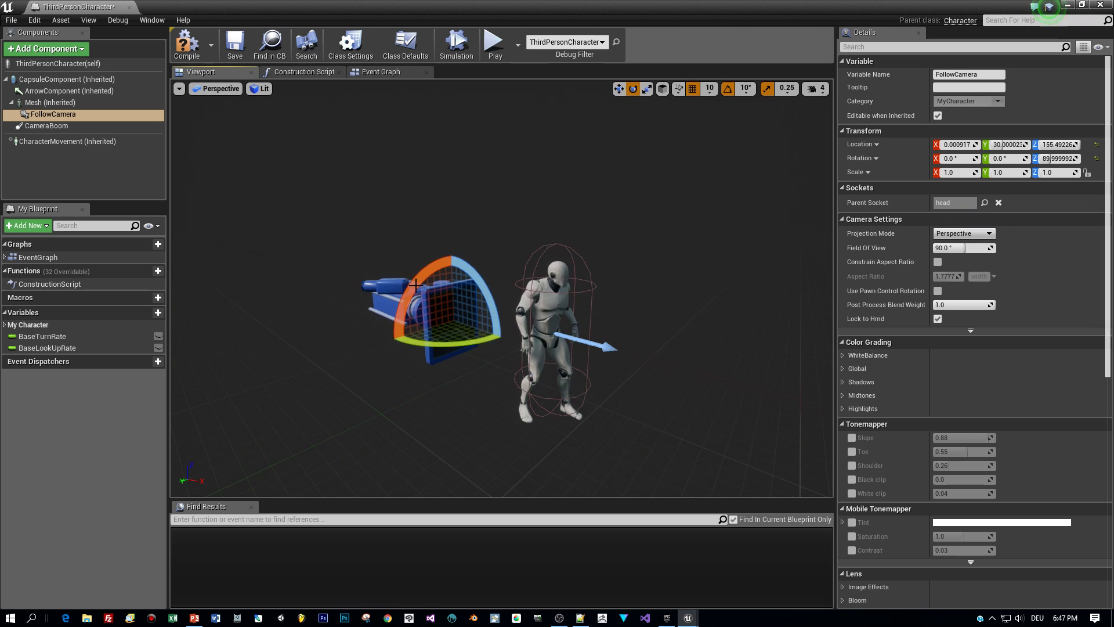
pyautogui.moveTo(381, 317); pyautogui.dragTo(374, 366)
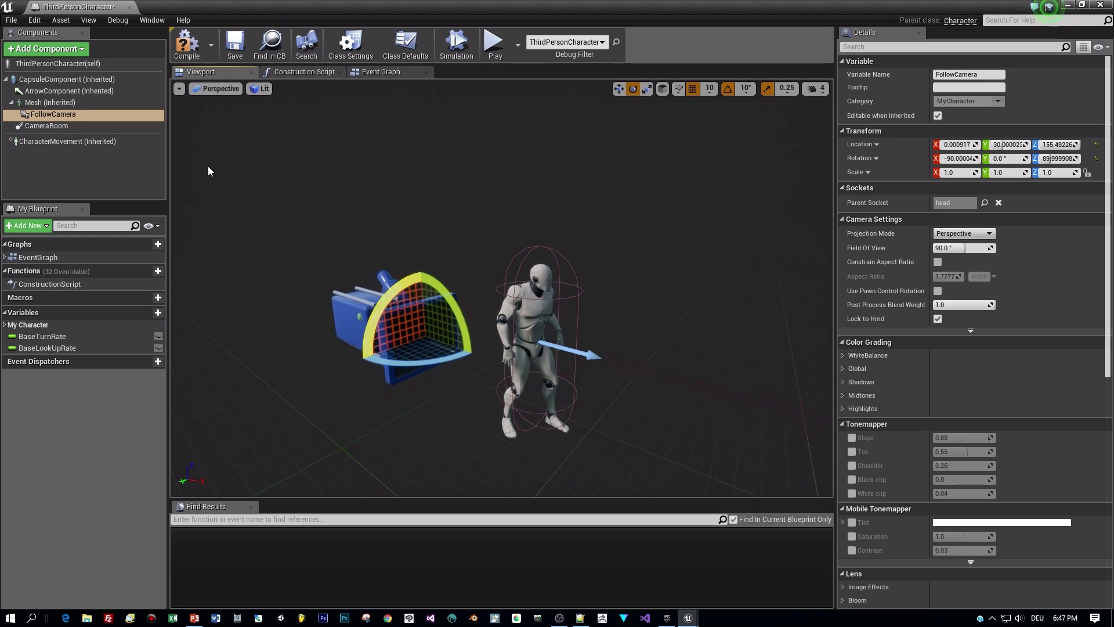
# - Move FollowCamera in front of the character's face, to about X -10, Y 20 and Z -4.5 cm
pyautogui.click(618, 88)
pyautogui.hotkey('ctrl', 'z')
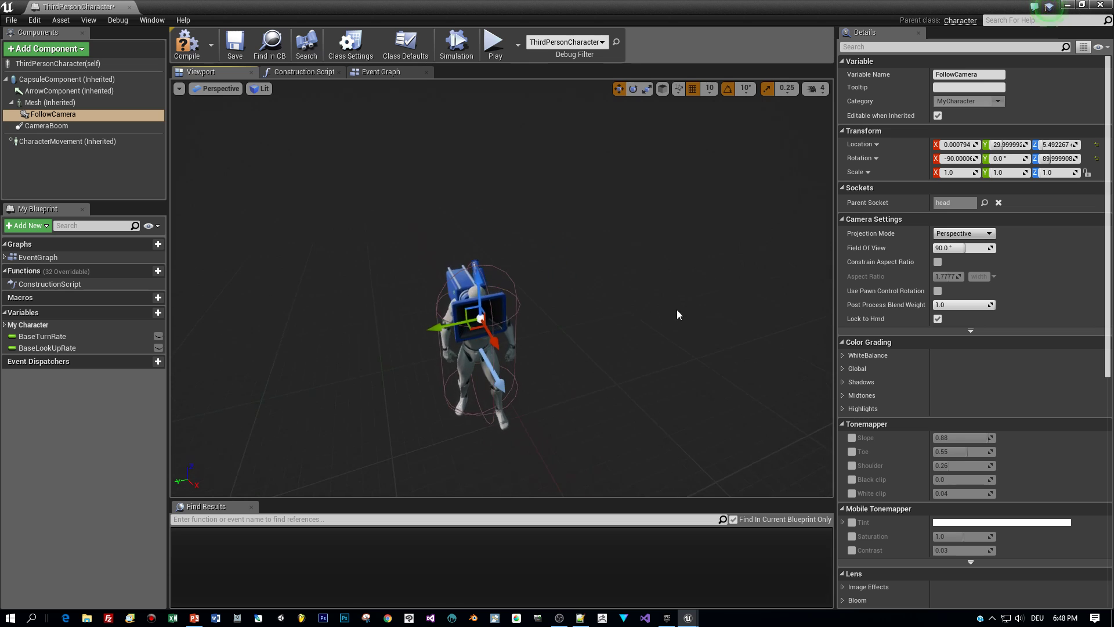
pyautogui.scroll(6, 677, 314)
pyautogui.scroll(-3, 485, 363)
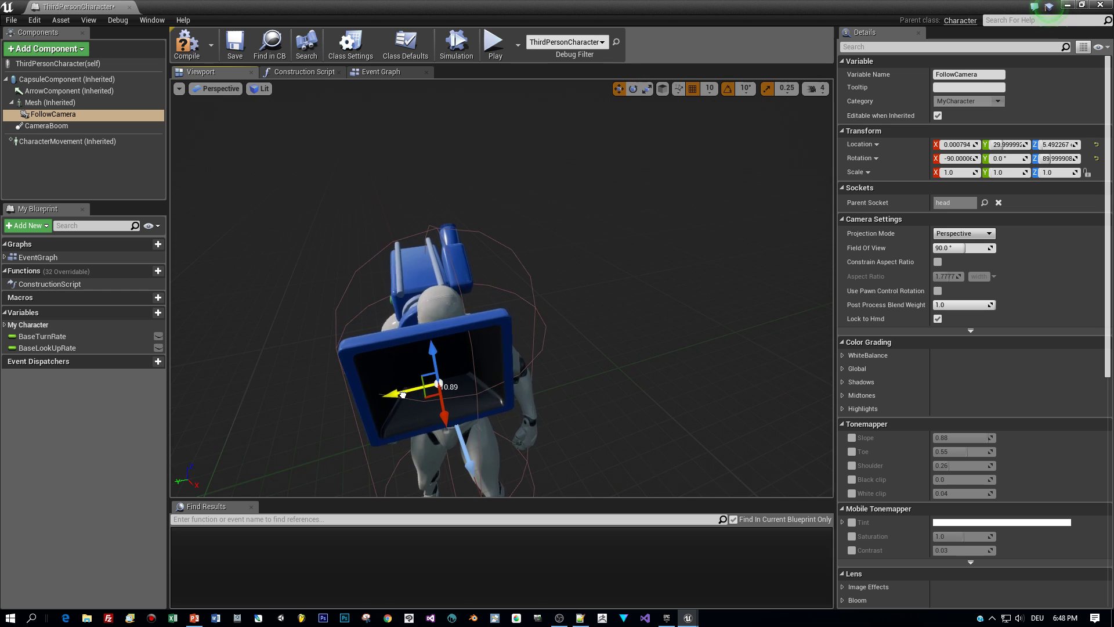
pyautogui.moveTo(413, 389); pyautogui.dragTo(426, 386)
pyautogui.keyDown('alt'); pyautogui.moveTo(613, 353); pyautogui.dragTo(629, 368); pyautogui.keyUp('alt')
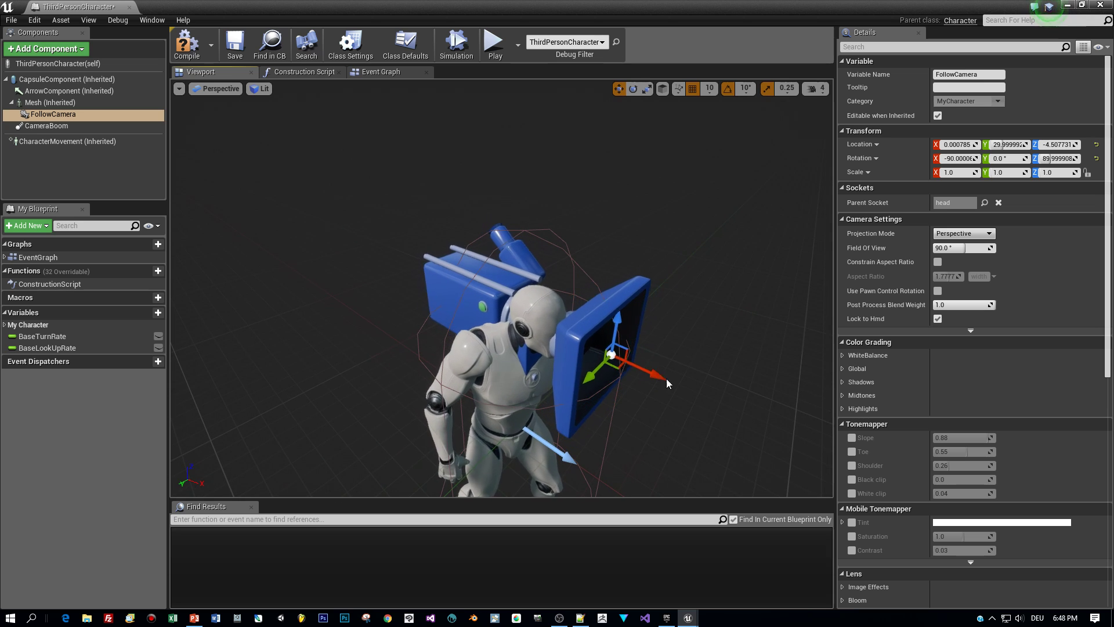
pyautogui.moveTo(648, 376); pyautogui.dragTo(617, 370)
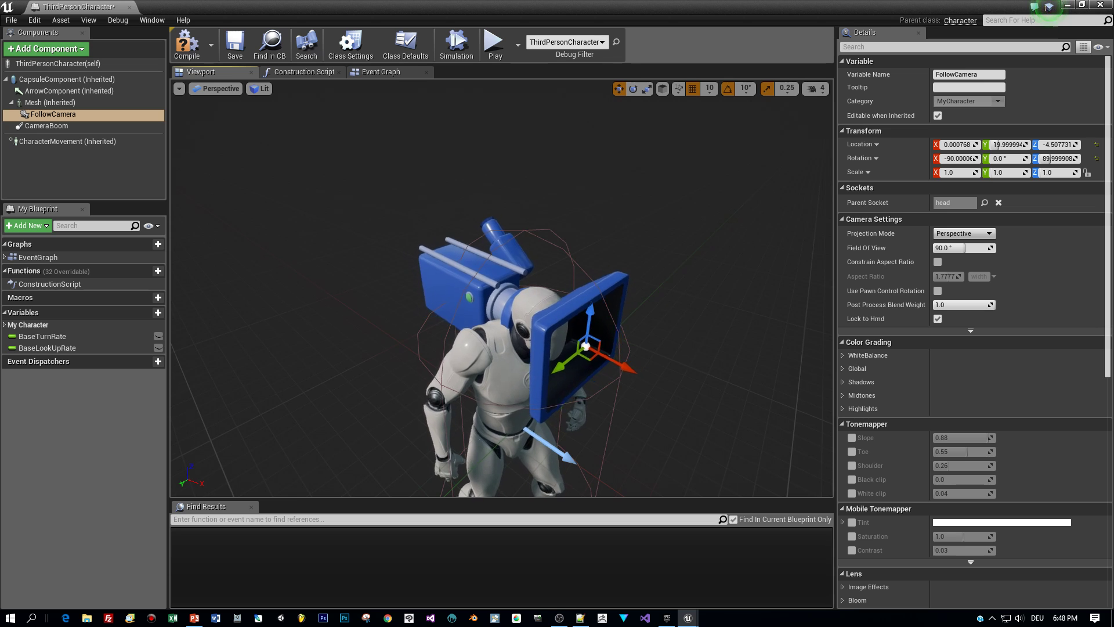
pyautogui.moveTo(586, 291); pyautogui.dragTo(614, 270)
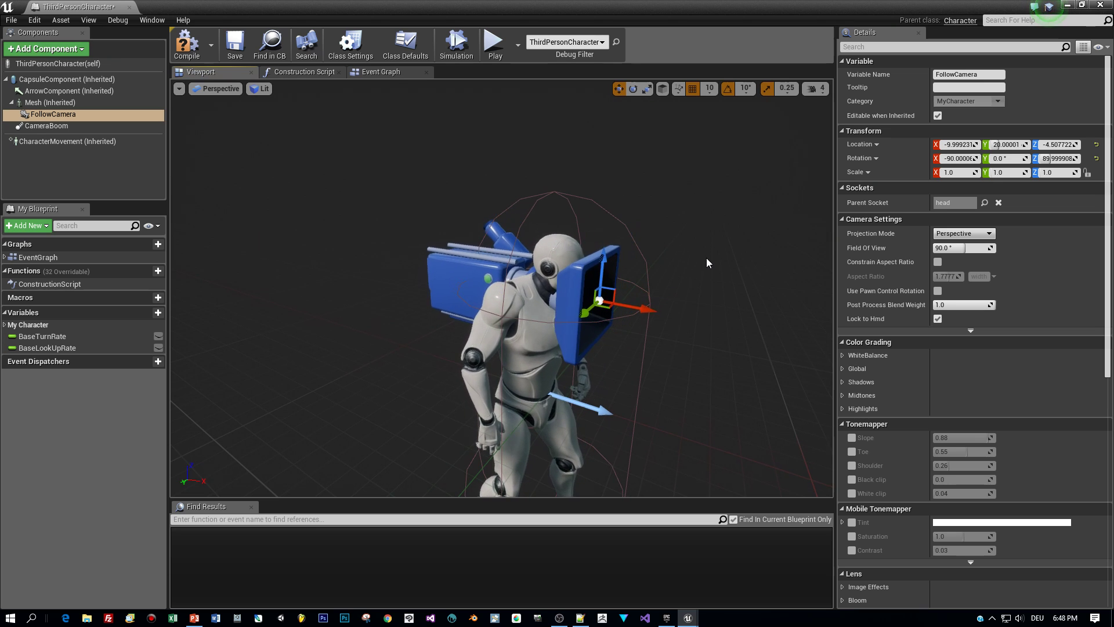
pyautogui.keyDown('alt'); pyautogui.moveTo(706, 258); pyautogui.dragTo(590, 261); pyautogui.keyUp('alt')
pyautogui.moveTo(706, 255); pyautogui.dragTo(705, 256)
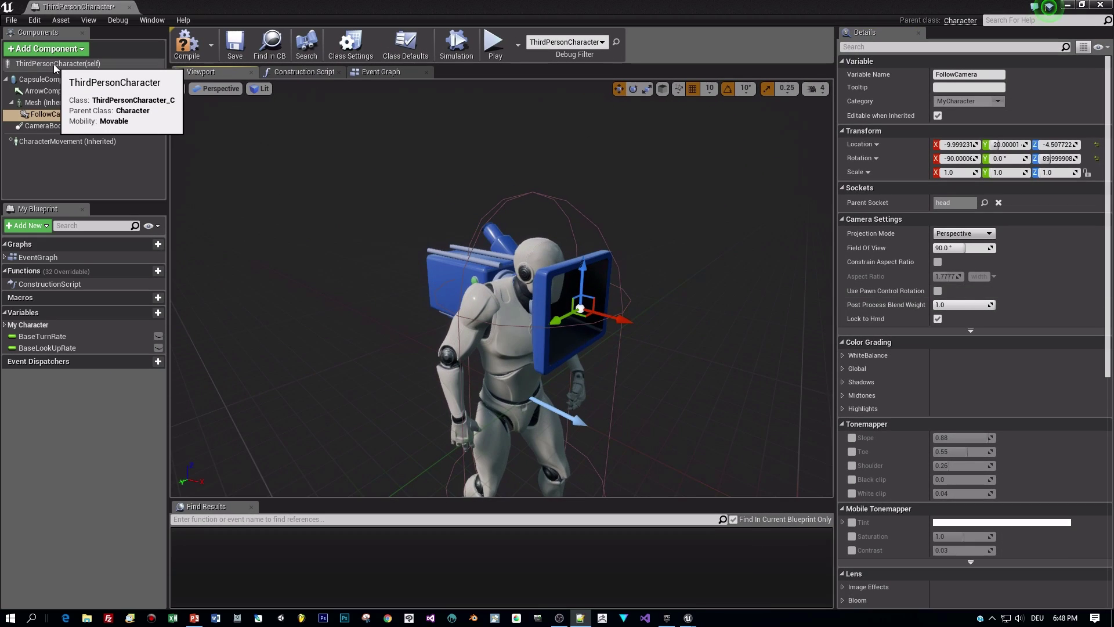
# - Enable Use Controller Rotation Yaw in the Pawn settings of ThirdPersonCharacter
pyautogui.click(55, 65)
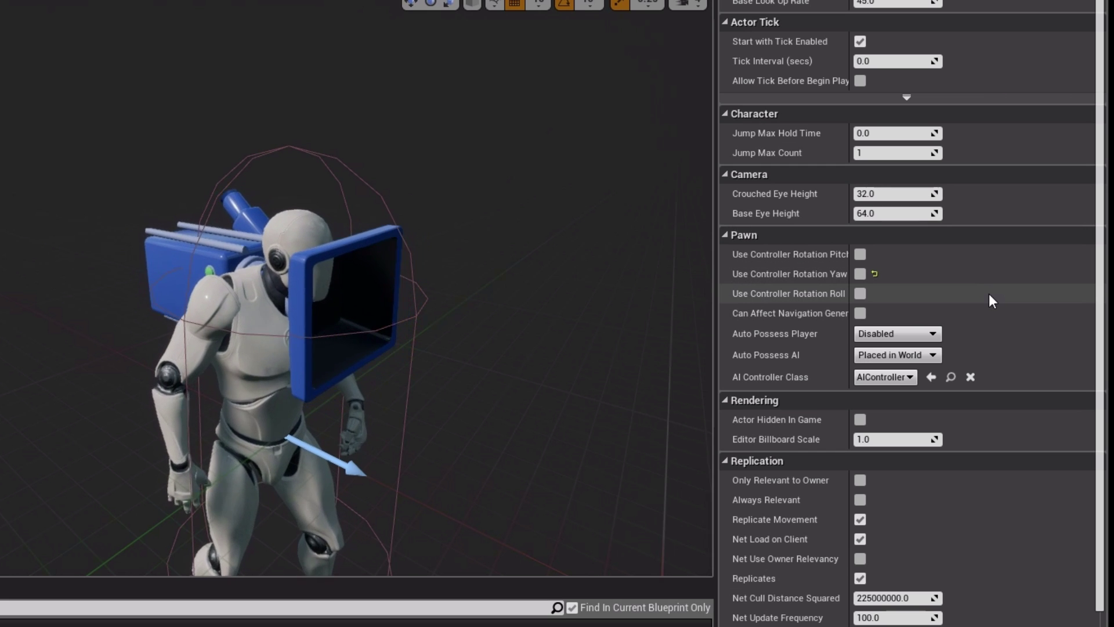
pyautogui.click(859, 274)
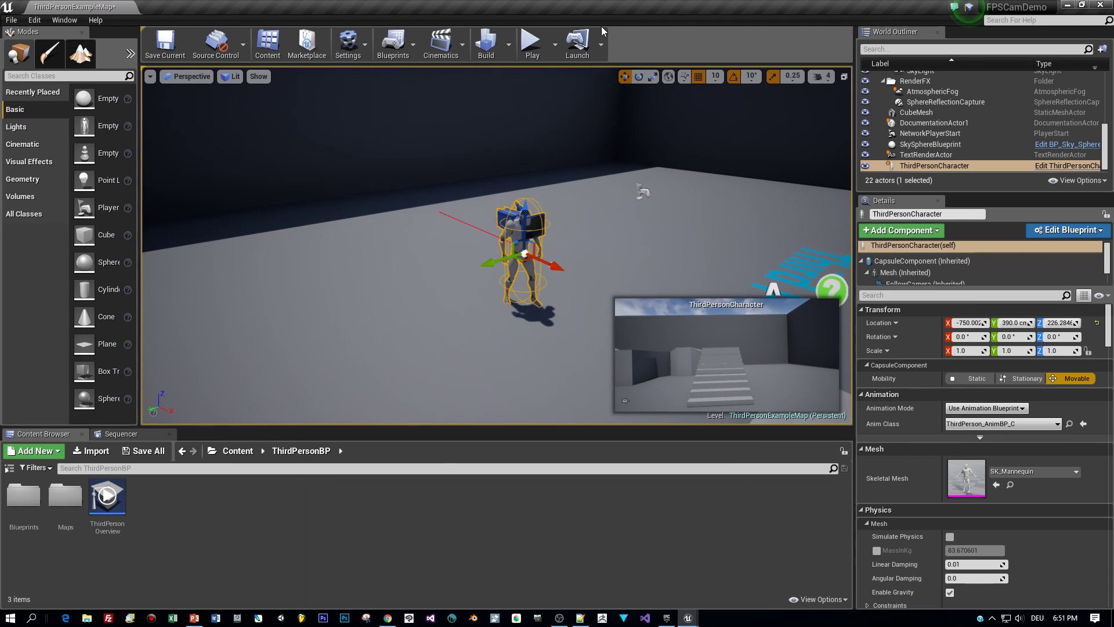
# - Play the level and walk, look down and jump around the arena to test the first-person camera view
pyautogui.click(529, 42)
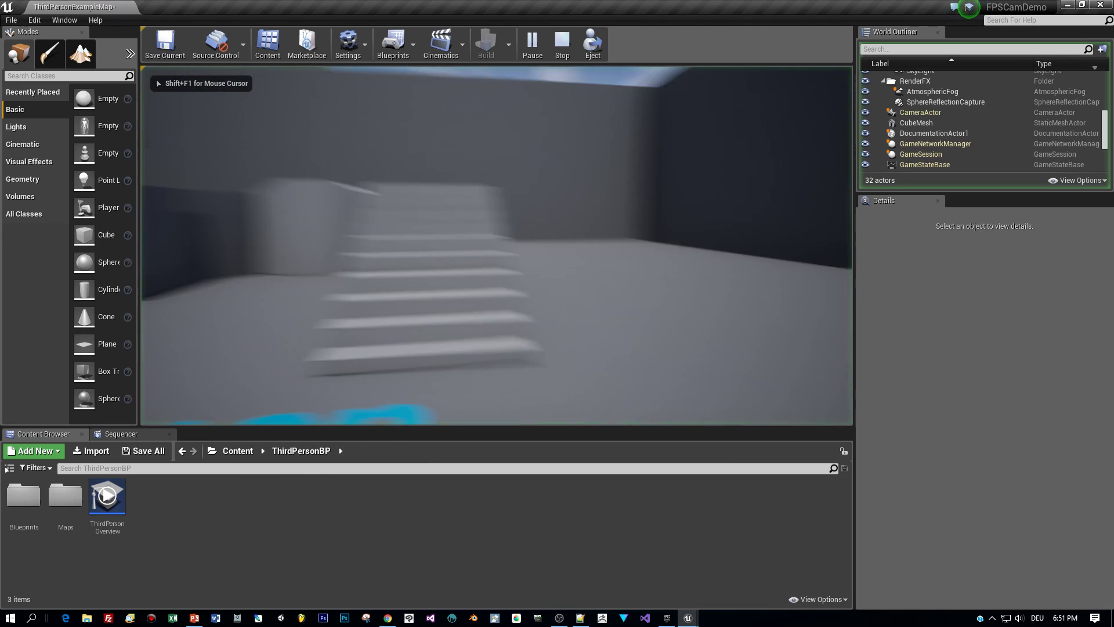
pyautogui.press('w')
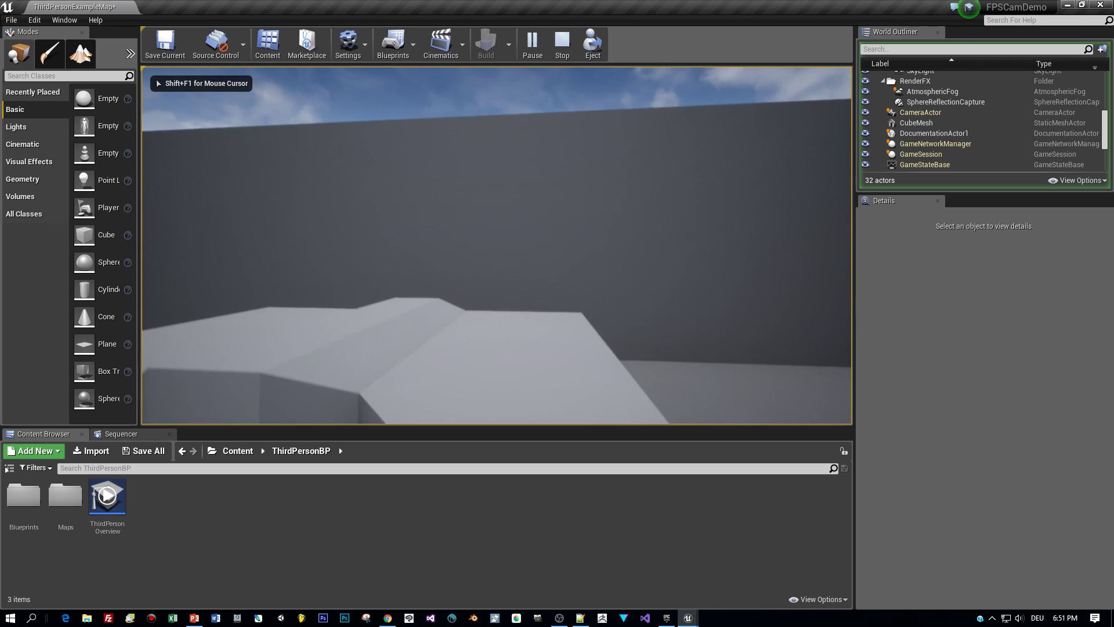
pyautogui.press('w')
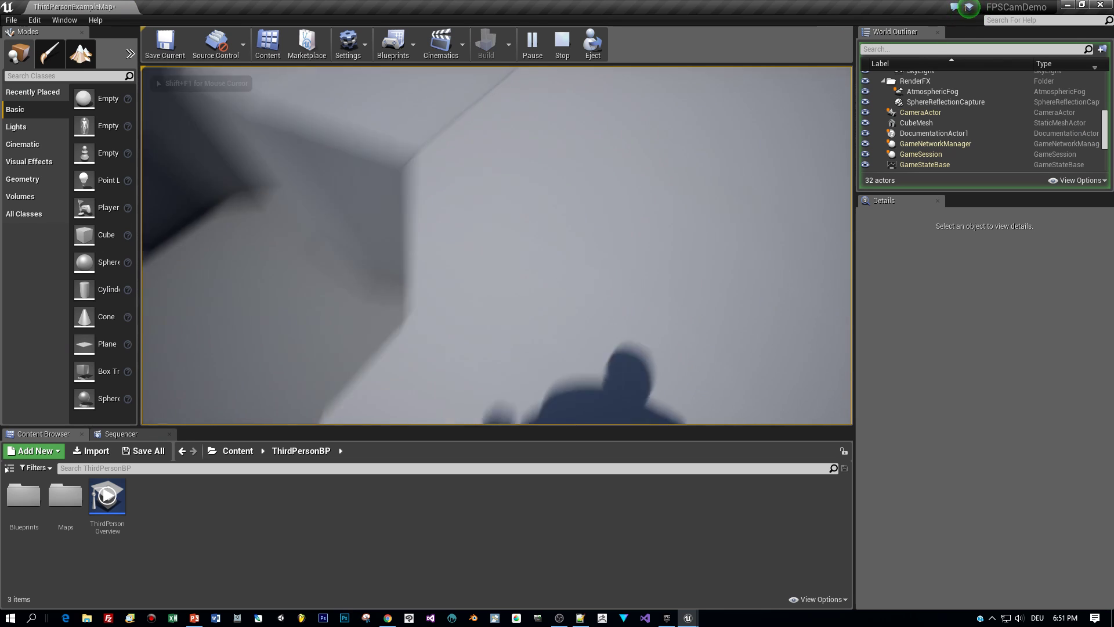
pyautogui.press('w')
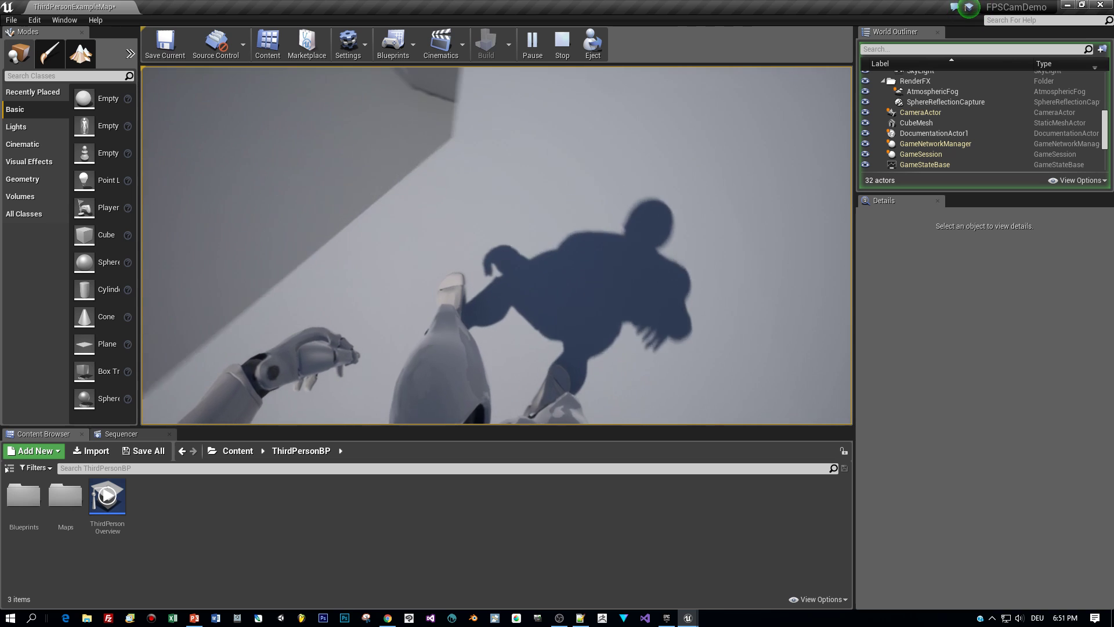
pyautogui.press('w')
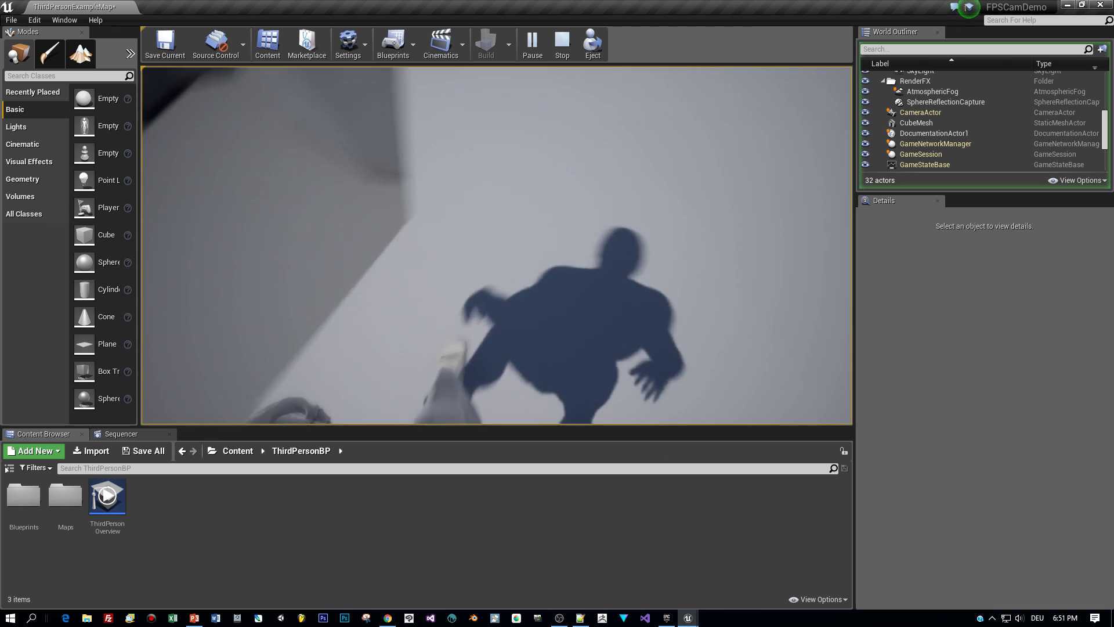
pyautogui.press('w')
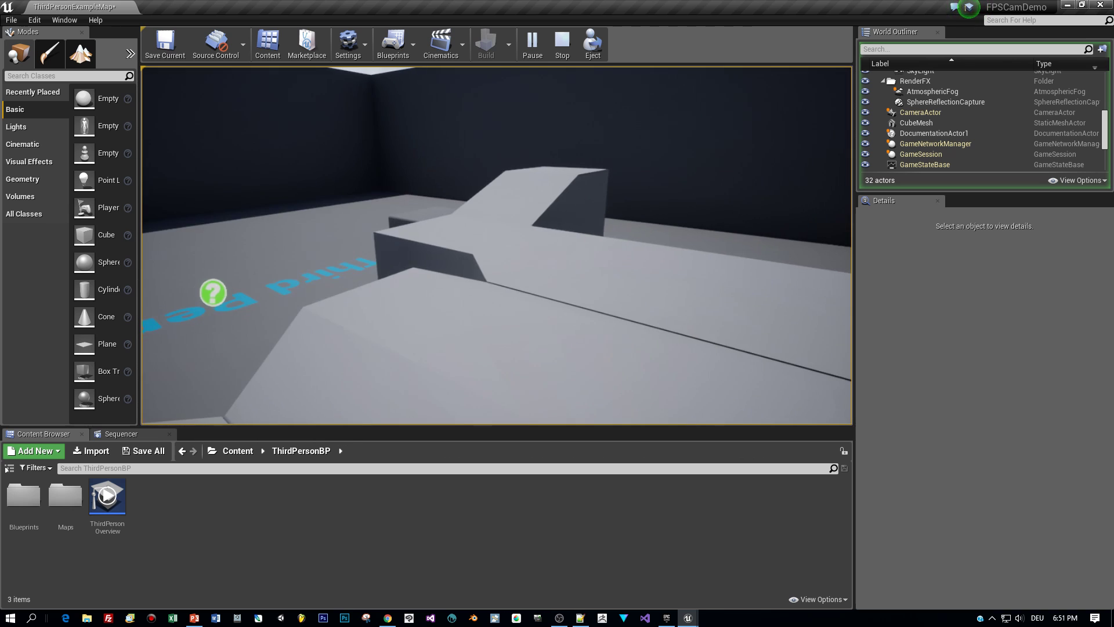
pyautogui.press('w')
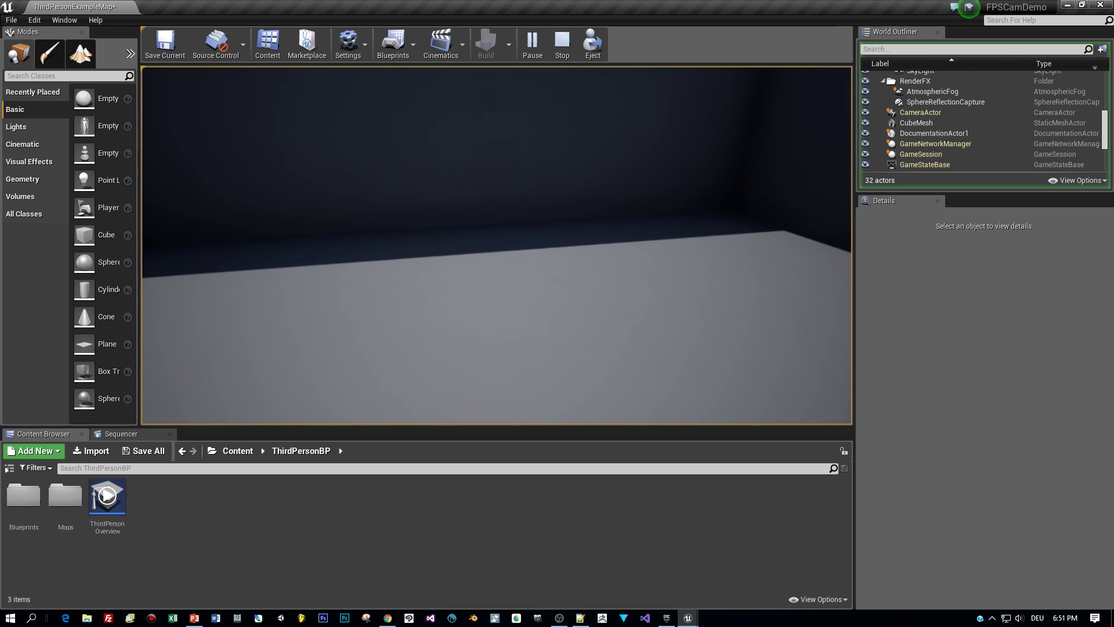
pyautogui.press('w')
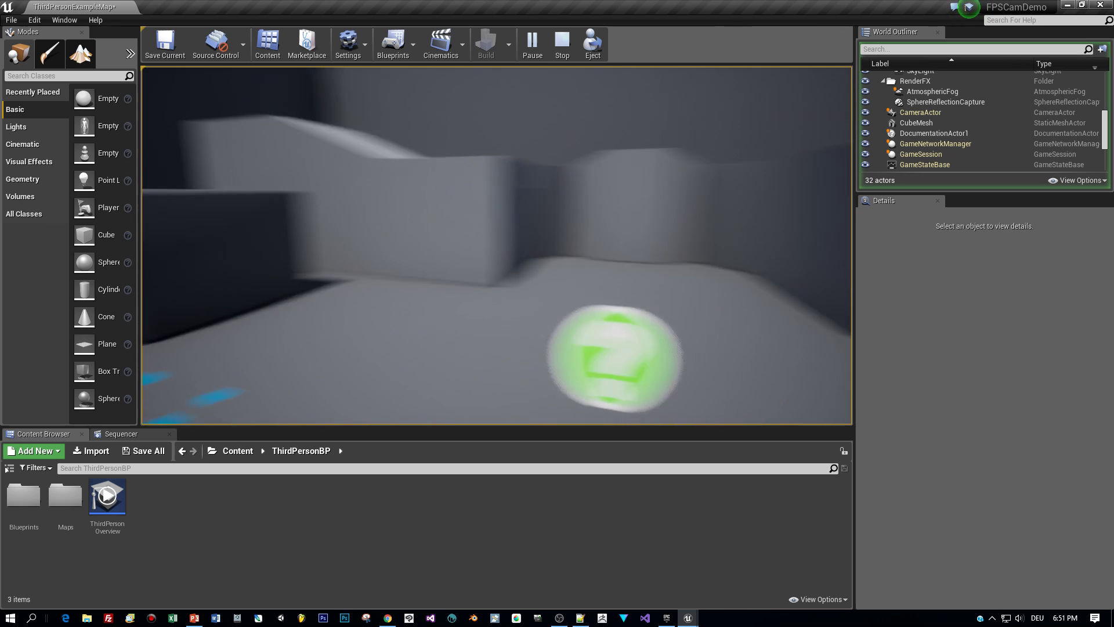
pyautogui.press('space')
pyautogui.press('space')
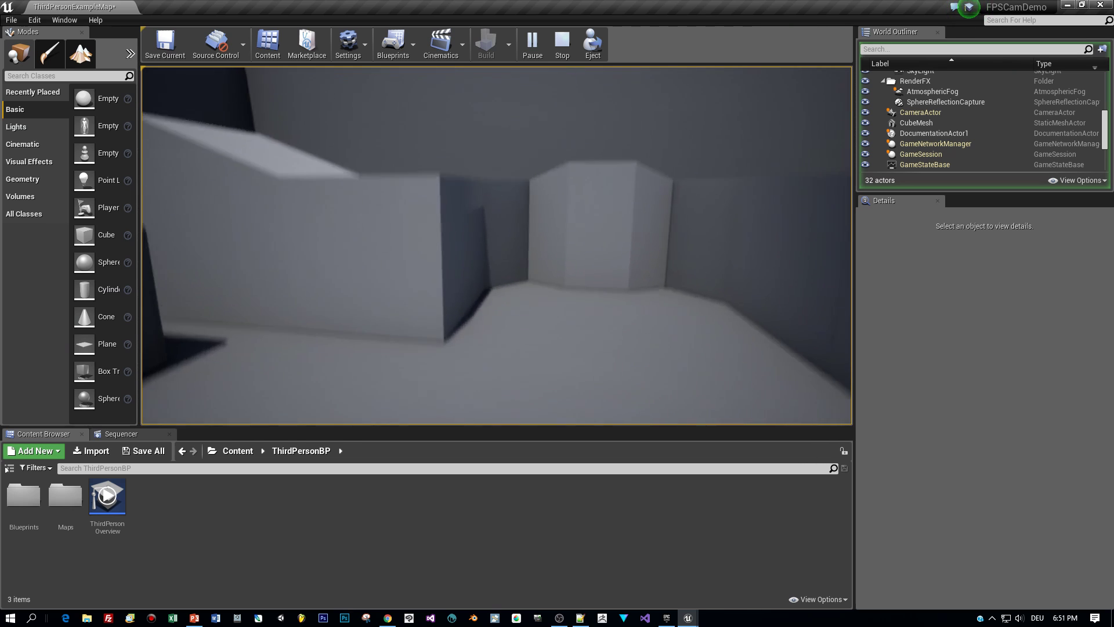
pyautogui.press('w')
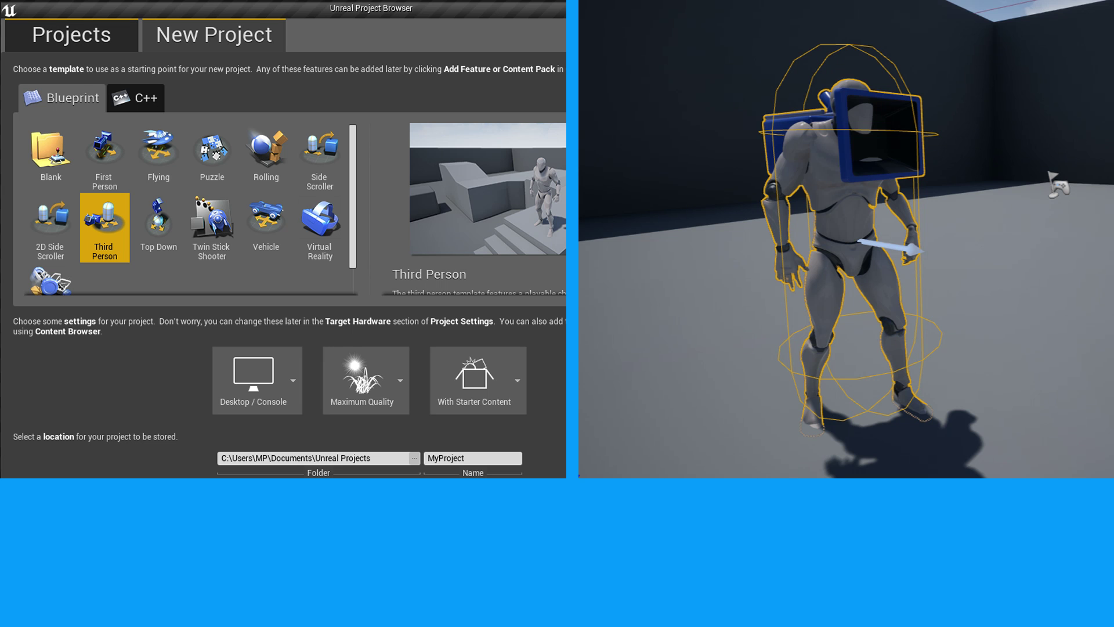